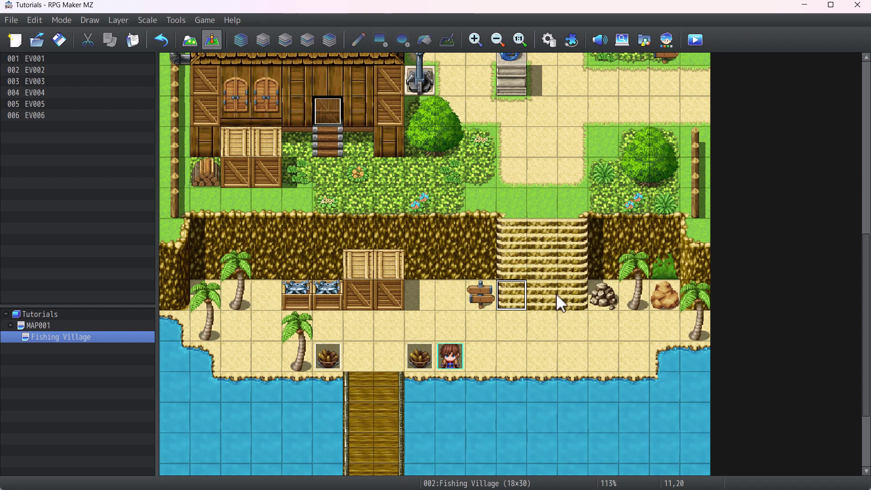
Step: Name switch 0001 "Party Swap" through a Control Switches command in a new event on the beach stairs, and discard the command and event
{"action": "double_click", "coordinate": [522, 300]}
{"action": "double_click", "coordinate": [498, 187]}
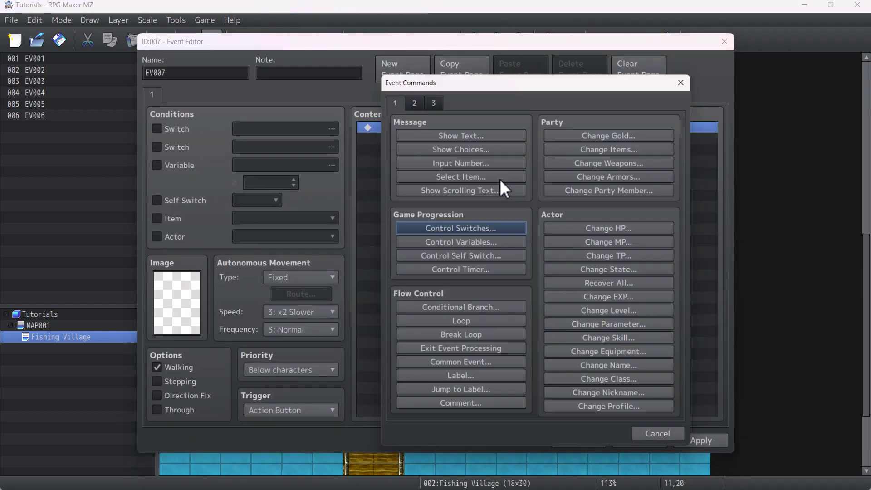
{"action": "left_click", "coordinate": [497, 227]}
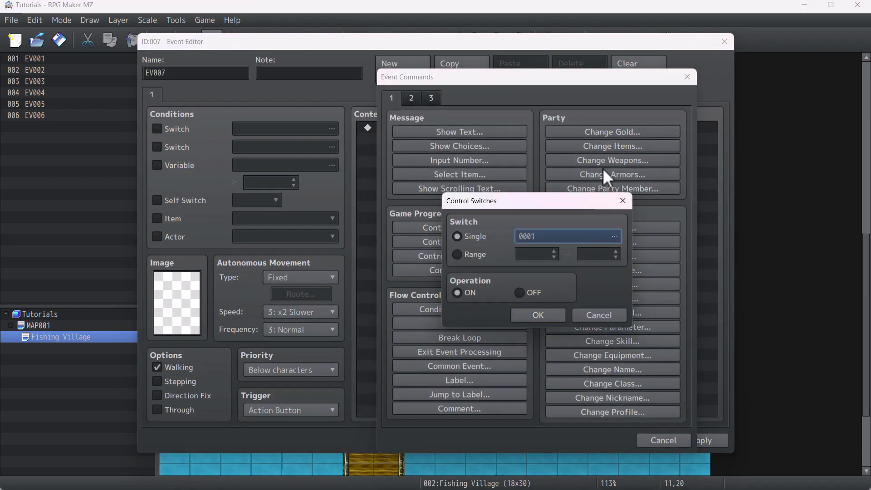
{"action": "left_click", "coordinate": [585, 235]}
{"action": "left_click", "coordinate": [580, 376]}
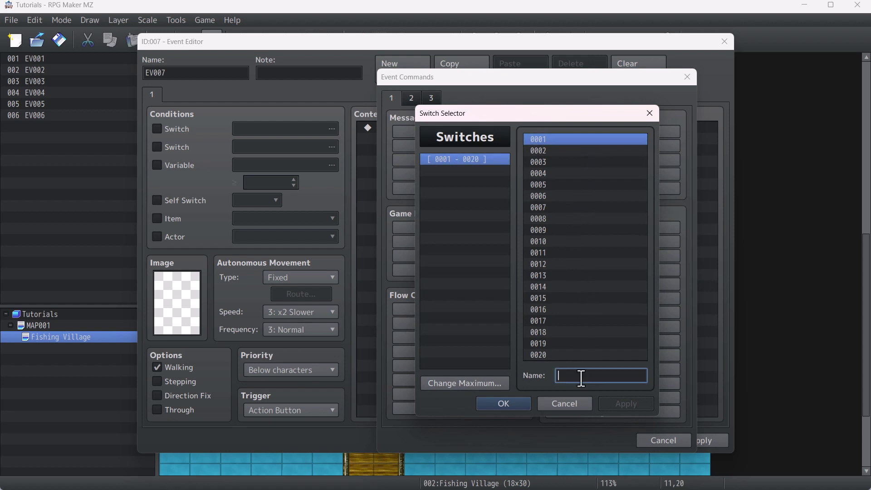
{"action": "type", "text": "Pa"}
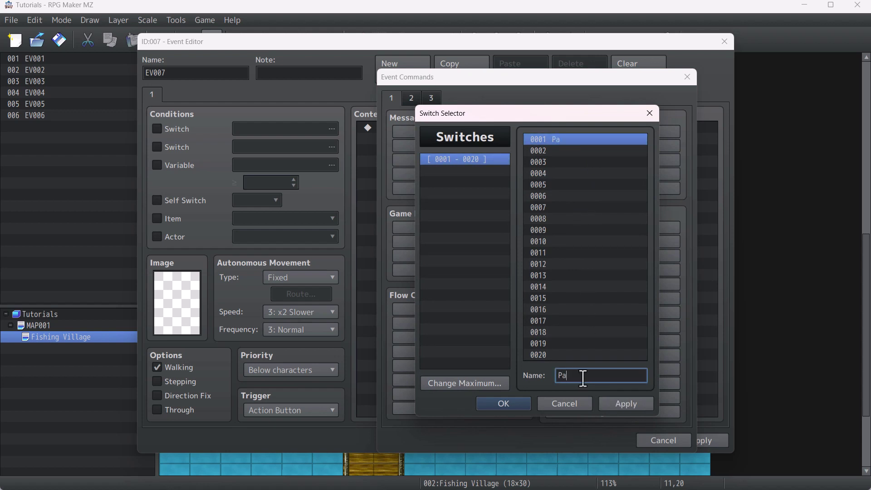
{"action": "type", "text": "rty Swap"}
{"action": "left_click", "coordinate": [611, 401]}
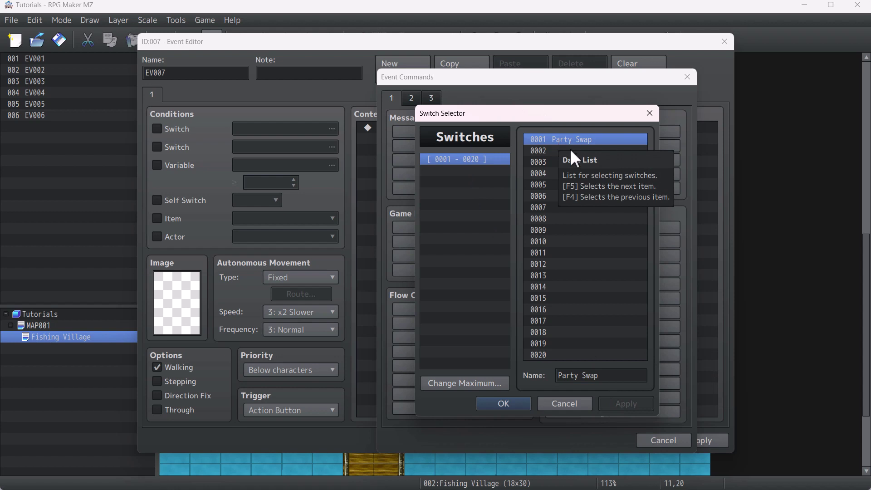
{"action": "left_click", "coordinate": [550, 408]}
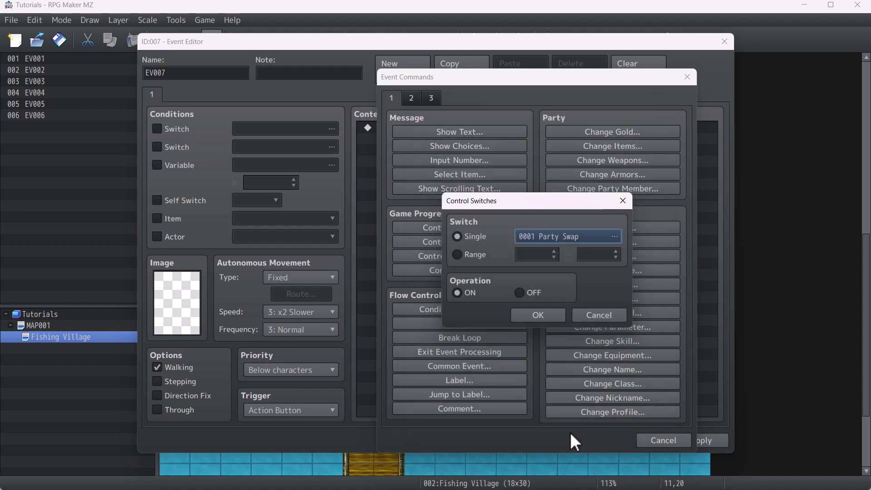
{"action": "left_click", "coordinate": [603, 319]}
{"action": "left_click", "coordinate": [649, 445]}
{"action": "left_click", "coordinate": [647, 435]}
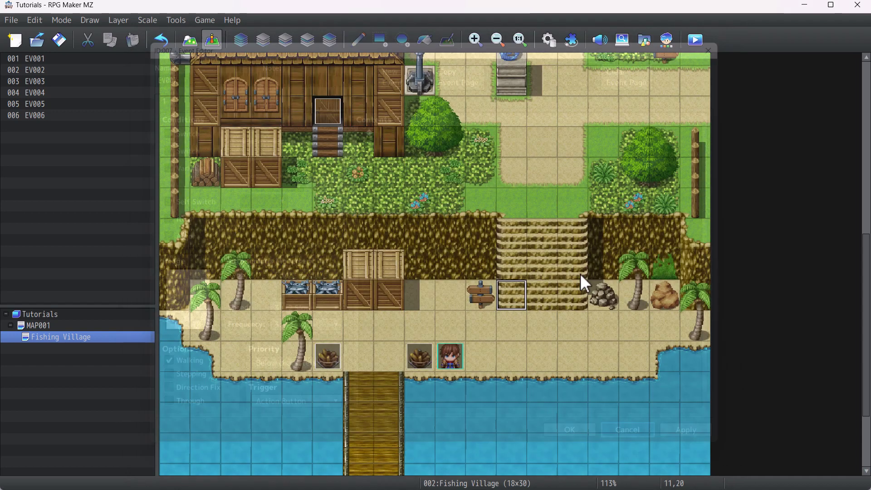
Step: Name common event 0001 "Party Swap" in the database
{"action": "left_click", "coordinate": [547, 41]}
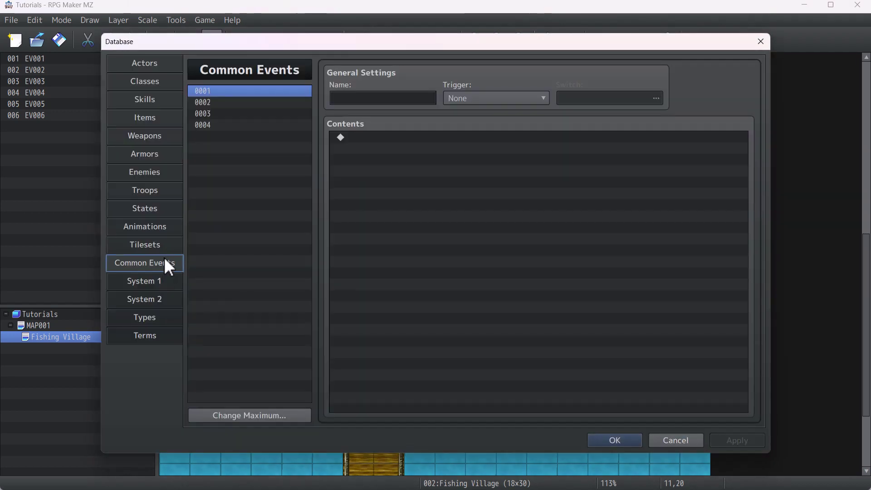
{"action": "left_click", "coordinate": [336, 102]}
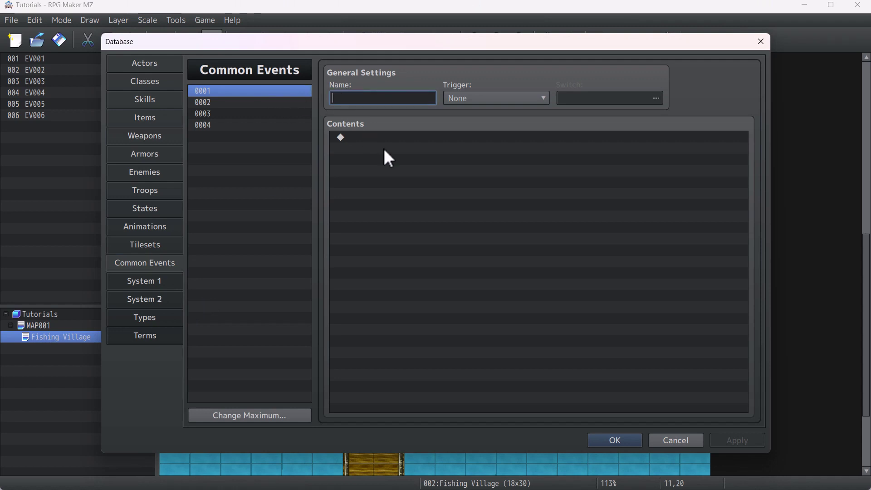
{"action": "type", "text": "P"}
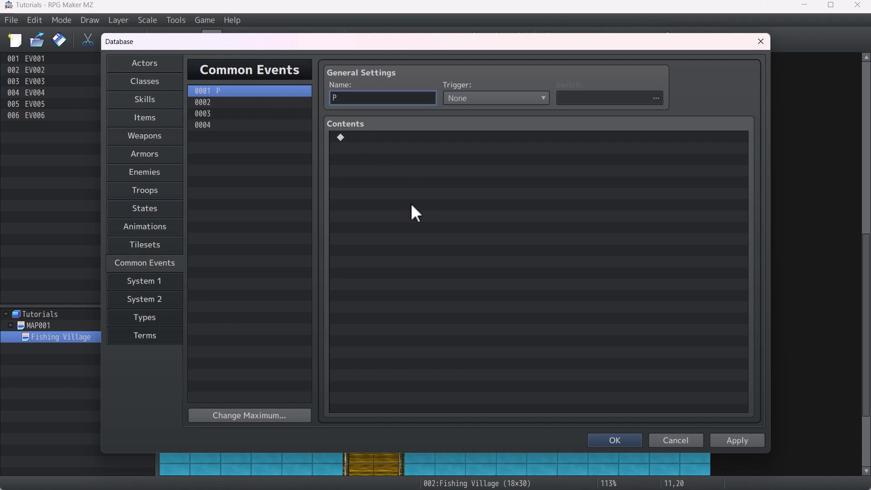
{"action": "type", "text": "arty S"}
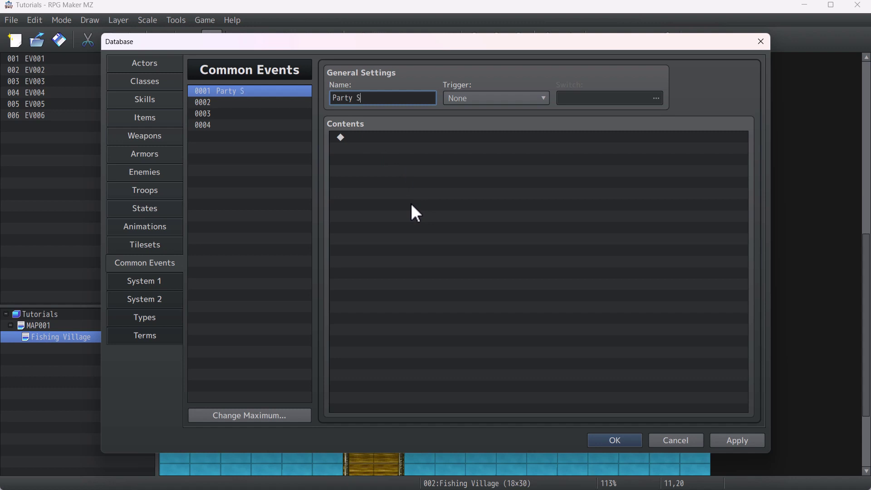
{"action": "type", "text": "wap"}
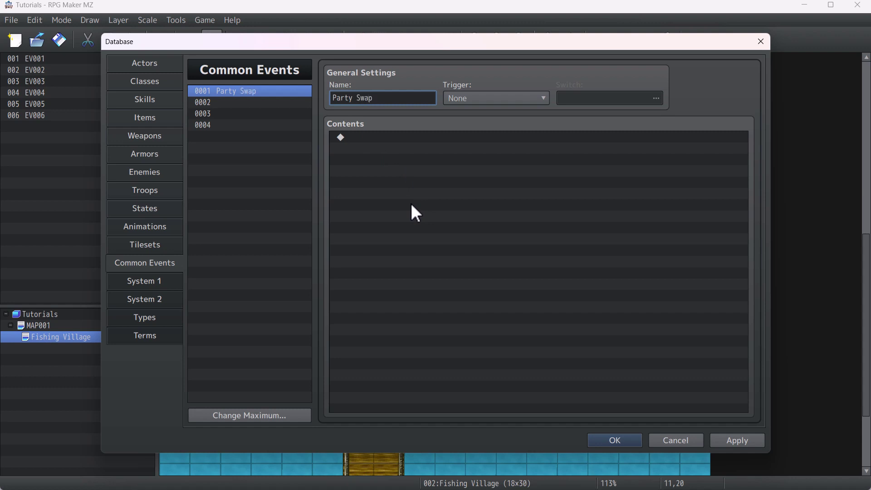
Step: Set the Party Swap common event's trigger to Parallel, controlled by switch 0001 Party Swap
{"action": "left_click", "coordinate": [479, 96]}
{"action": "left_click", "coordinate": [477, 146]}
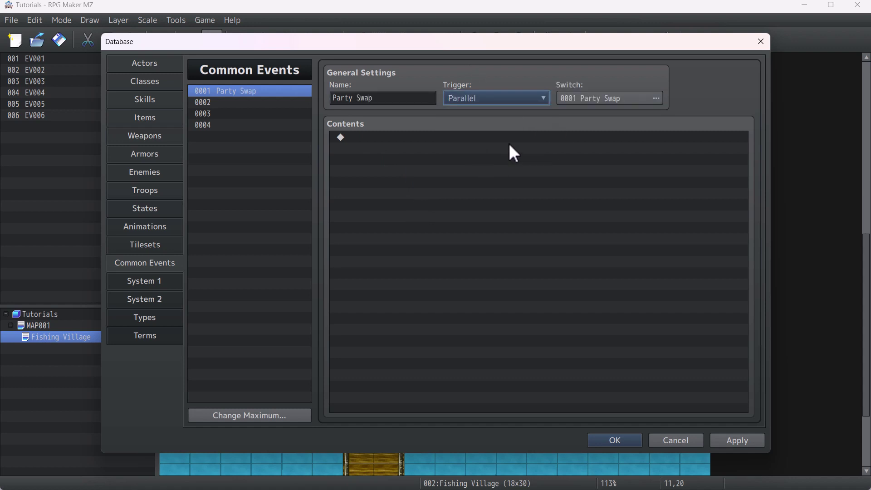
{"action": "left_click", "coordinate": [630, 99]}
{"action": "left_click_drag", "start_coordinate": [449, 91], "coordinate": [352, 56]}
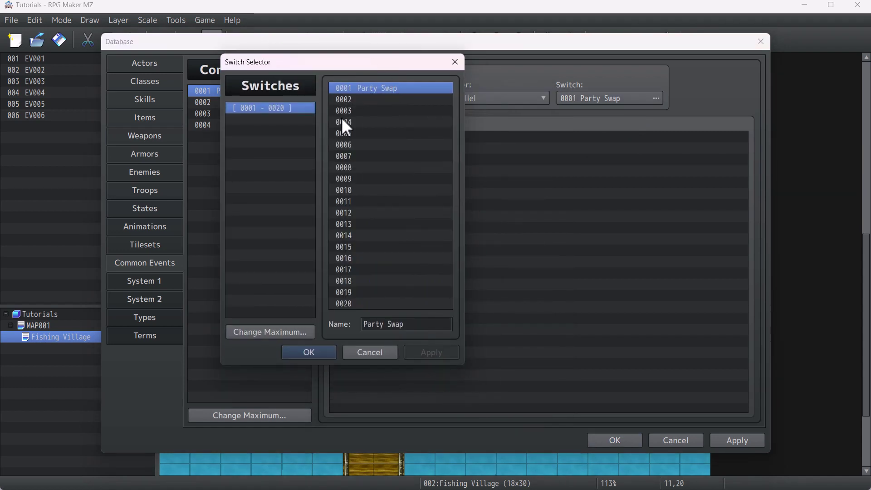
{"action": "left_click", "coordinate": [323, 350]}
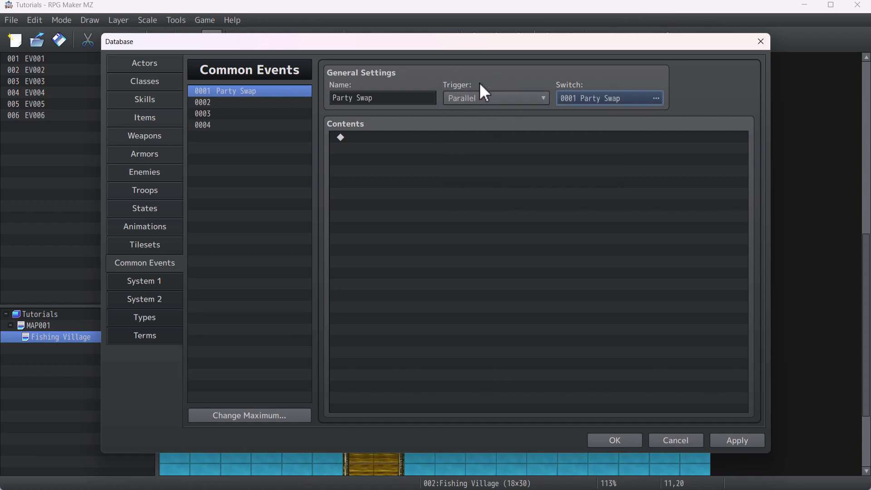
{"action": "mouse_move", "coordinate": [527, 84]}
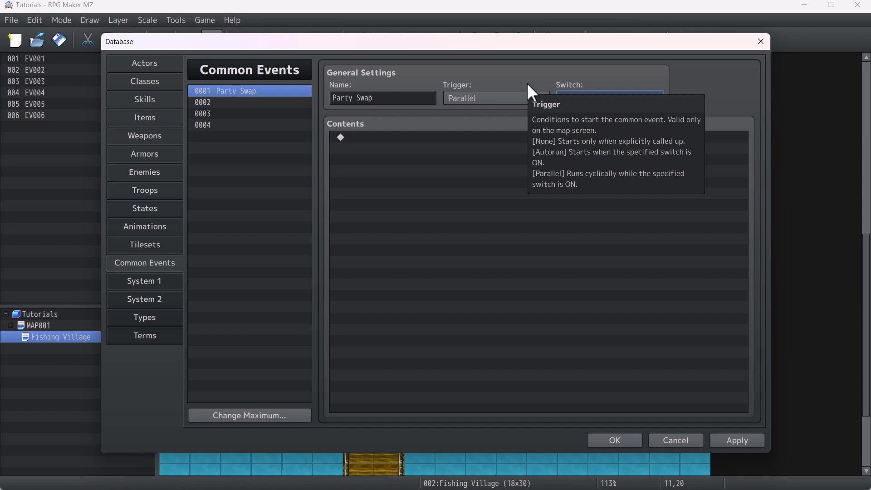
Step: Start a Conditional Branch in the Party Swap common event's contents, using a Button condition
{"action": "double_click", "coordinate": [474, 164]}
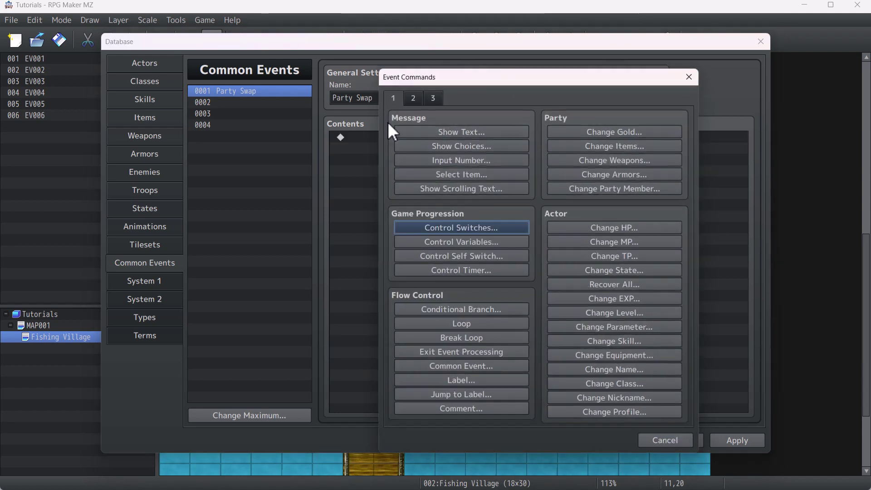
{"action": "left_click", "coordinate": [466, 309]}
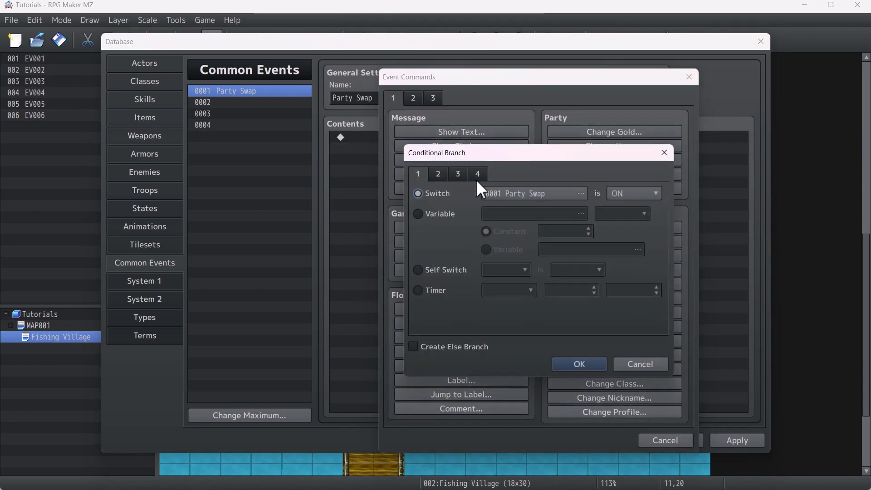
{"action": "left_click", "coordinate": [476, 175]}
{"action": "left_click", "coordinate": [422, 301]}
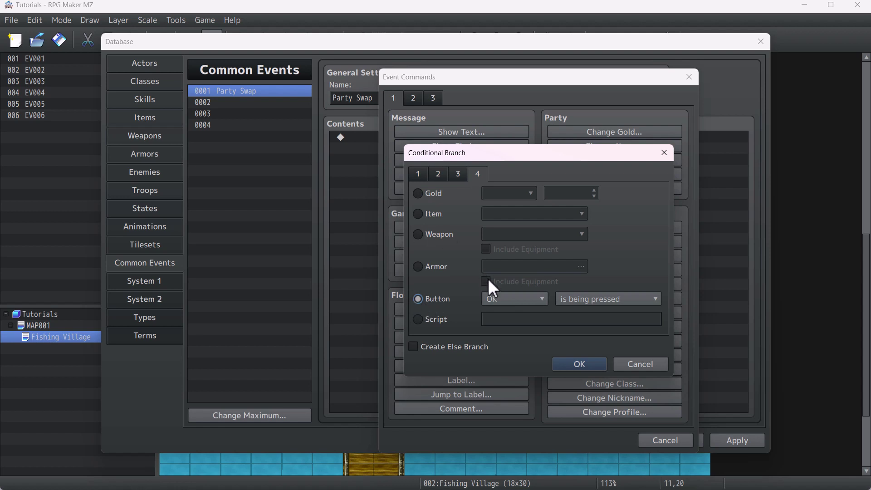
{"action": "left_click", "coordinate": [532, 296]}
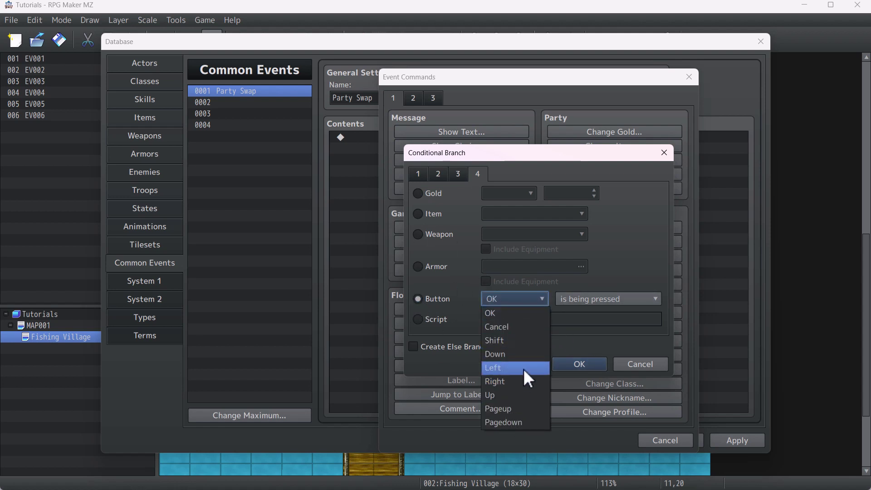
{"action": "left_click", "coordinate": [606, 270]}
{"action": "left_click", "coordinate": [440, 319]}
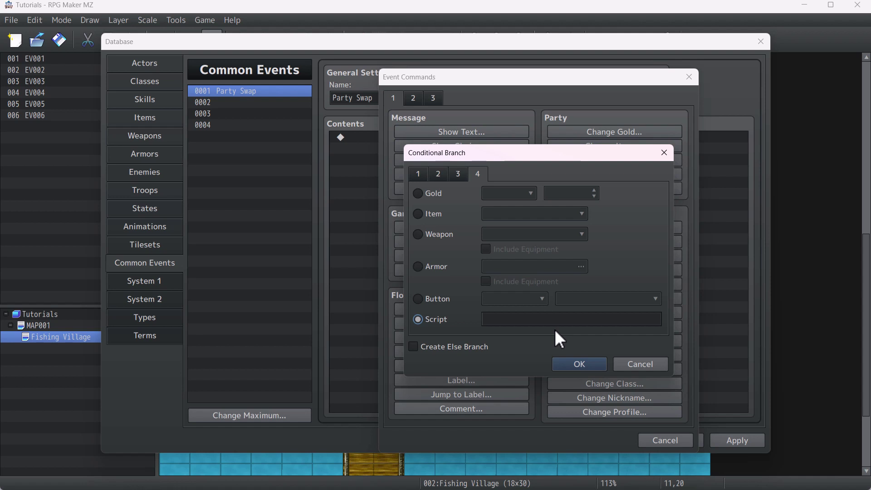
{"action": "left_click", "coordinate": [446, 301]}
Step: Set the branch condition to button Pageup "is being triggered" and insert the conditional branch
{"action": "left_click", "coordinate": [508, 299]}
{"action": "key", "text": "Escape"}
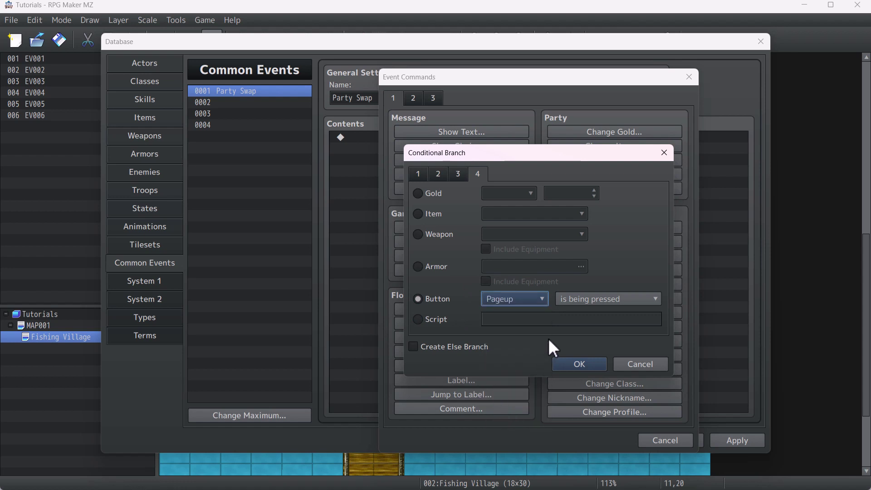
{"action": "left_click", "coordinate": [573, 303]}
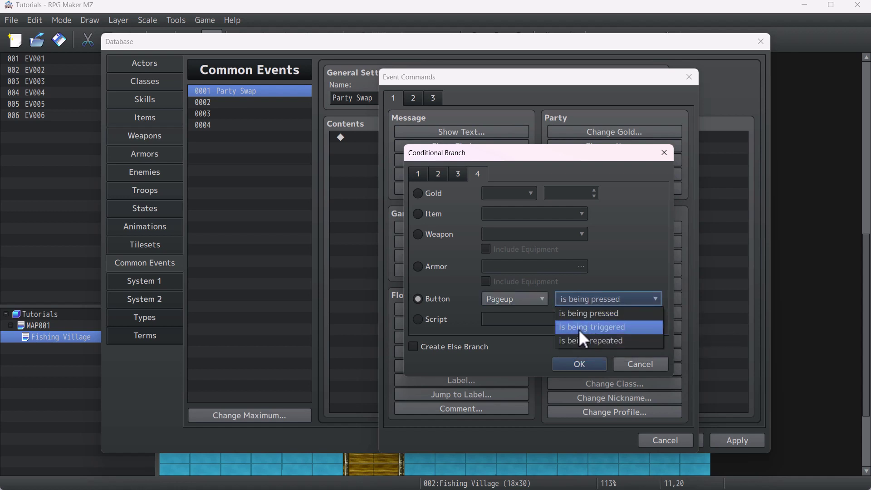
{"action": "left_click", "coordinate": [578, 328]}
{"action": "left_click", "coordinate": [591, 299]}
{"action": "left_click", "coordinate": [574, 326]}
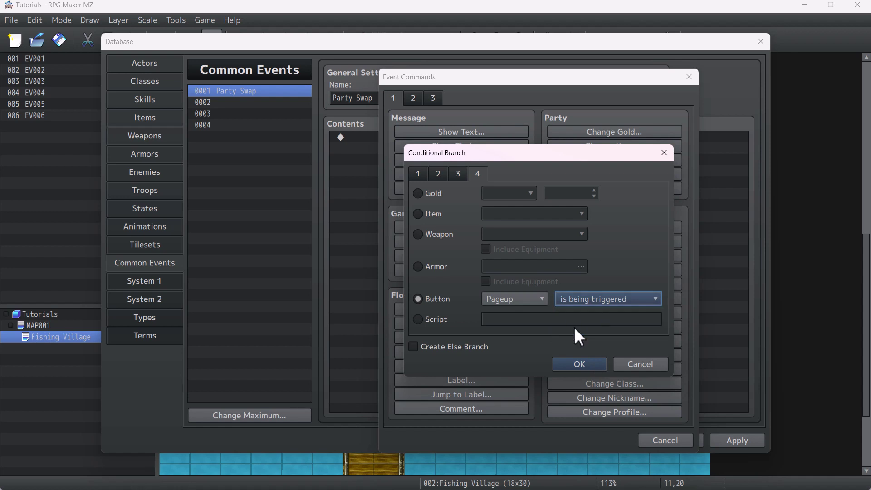
{"action": "left_click", "coordinate": [582, 367]}
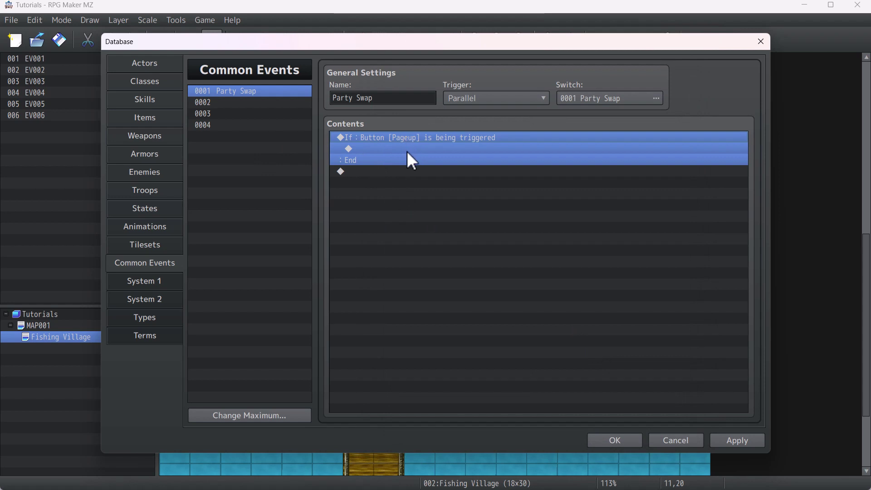
Step: Insert a Script command inside the Pageup branch that calls $gameParty.swapOrder for party lengths of 2, 3 and 4
{"action": "double_click", "coordinate": [407, 150]}
{"action": "left_click", "coordinate": [433, 98]}
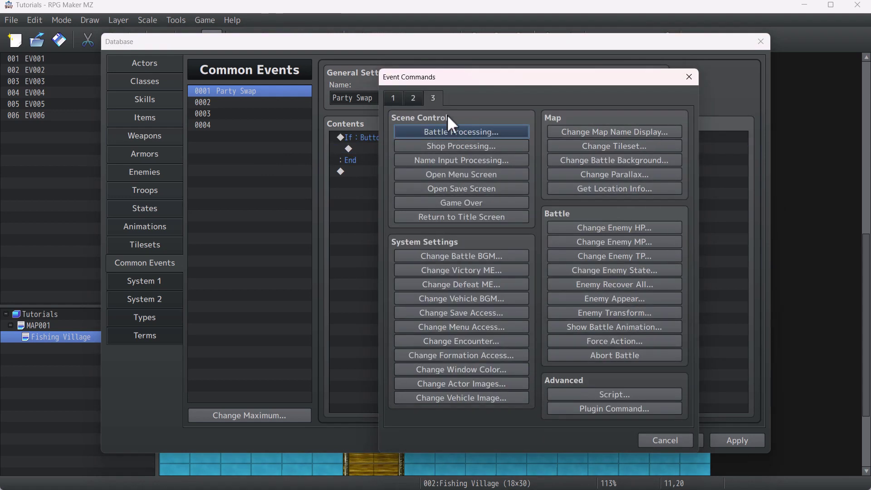
{"action": "left_click", "coordinate": [578, 395]}
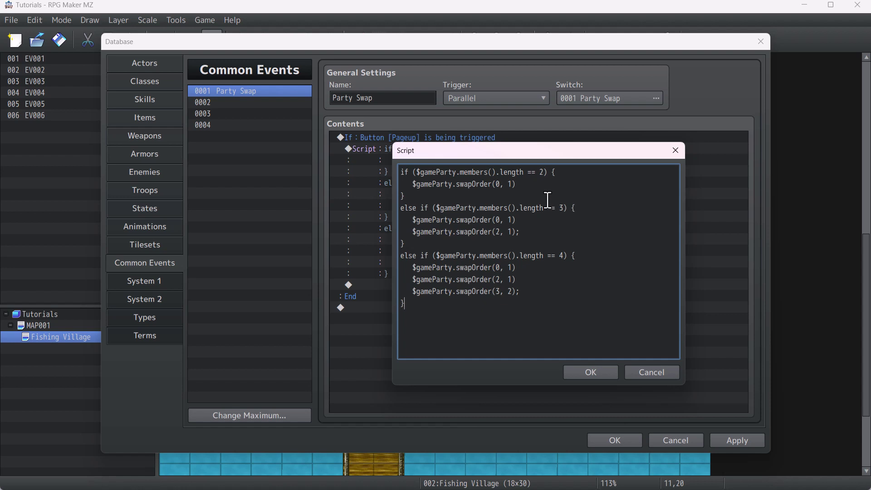
Step: Examine the party-length conditions for 2, 3 and 4 members in the Pageup branch's script
{"action": "left_click_drag", "start_coordinate": [572, 173], "coordinate": [408, 173]}
{"action": "left_click_drag", "start_coordinate": [582, 208], "coordinate": [400, 207]}
{"action": "left_click_drag", "start_coordinate": [574, 255], "coordinate": [361, 256]}
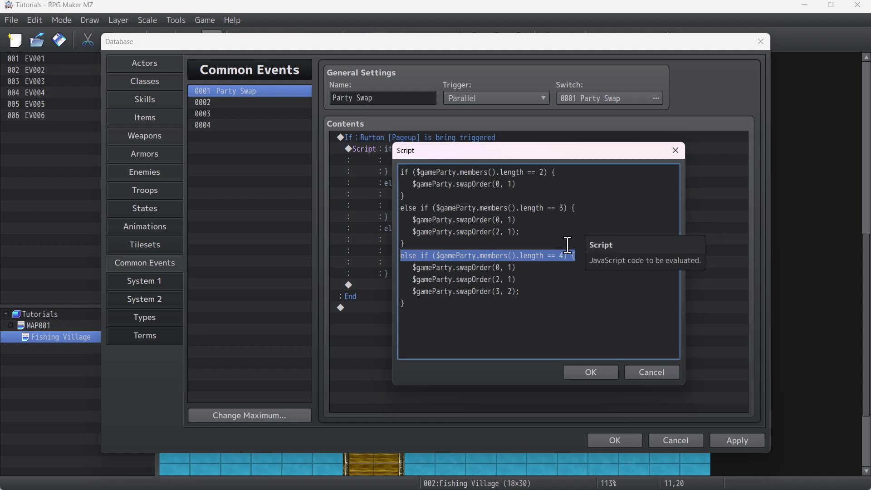
{"action": "left_click_drag", "start_coordinate": [517, 222], "coordinate": [482, 200]}
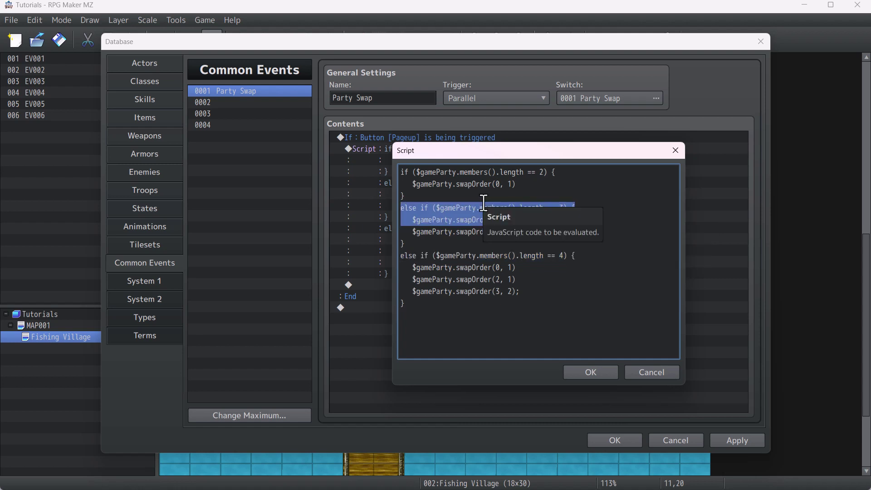
{"action": "left_click_drag", "start_coordinate": [593, 173], "coordinate": [368, 167]}
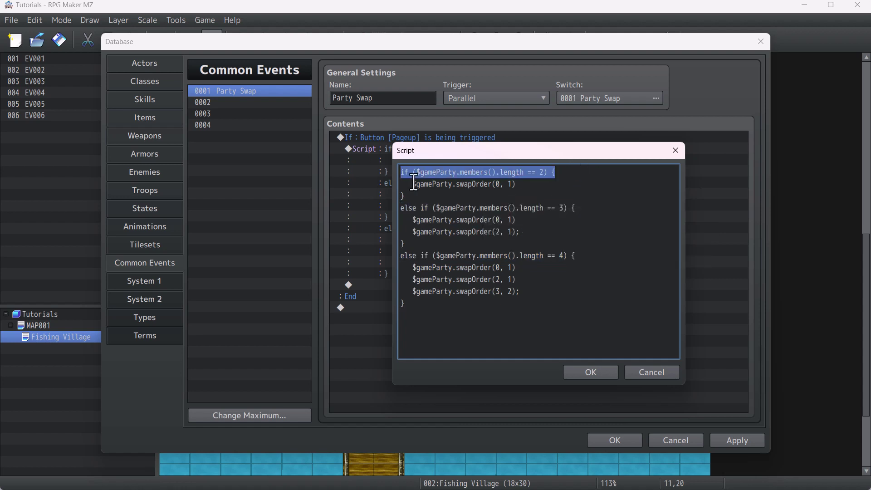
{"action": "left_click", "coordinate": [597, 210]}
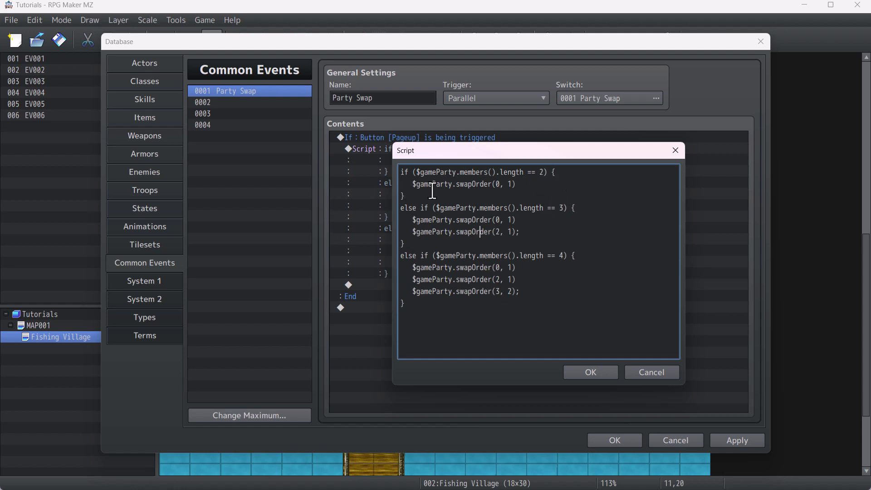
{"action": "left_click_drag", "start_coordinate": [498, 172], "coordinate": [553, 171]}
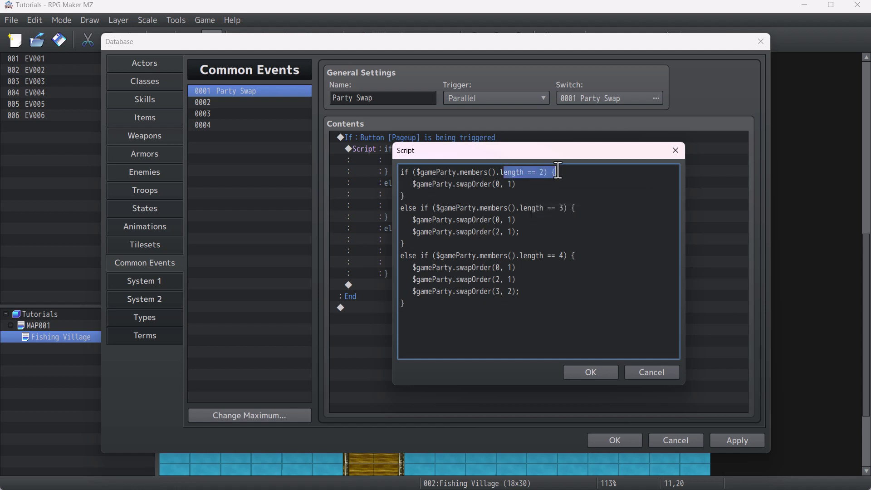
{"action": "left_click", "coordinate": [541, 207]}
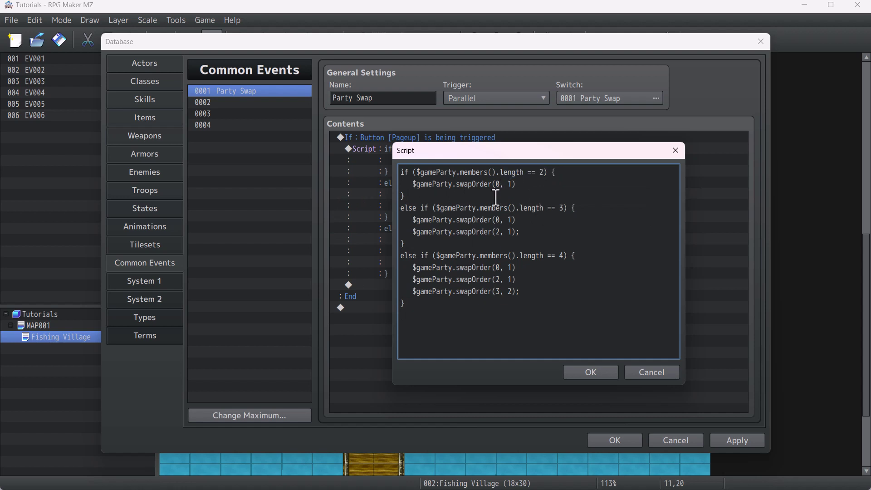
Step: Examine the index pairs passed to $gameParty.swapOrder in each block of the script and close the script editor
{"action": "left_click_drag", "start_coordinate": [495, 184], "coordinate": [516, 183]}
{"action": "left_click", "coordinate": [502, 245]}
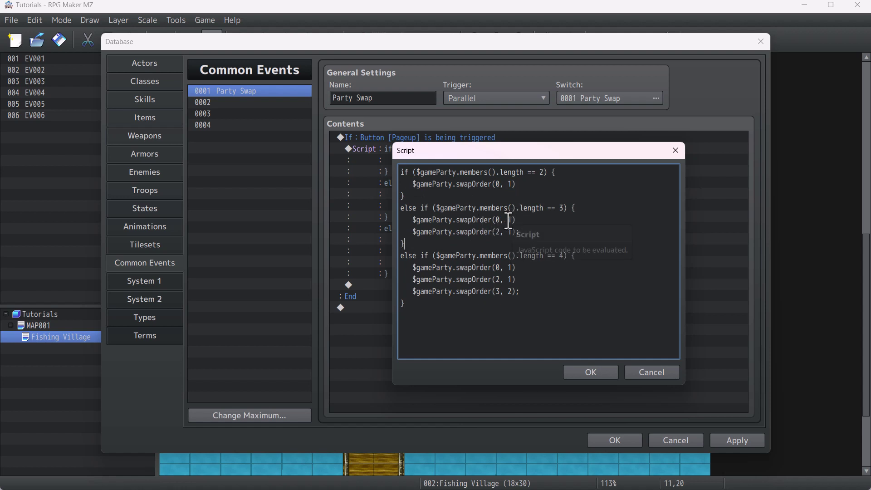
{"action": "left_click_drag", "start_coordinate": [507, 220], "coordinate": [516, 219]}
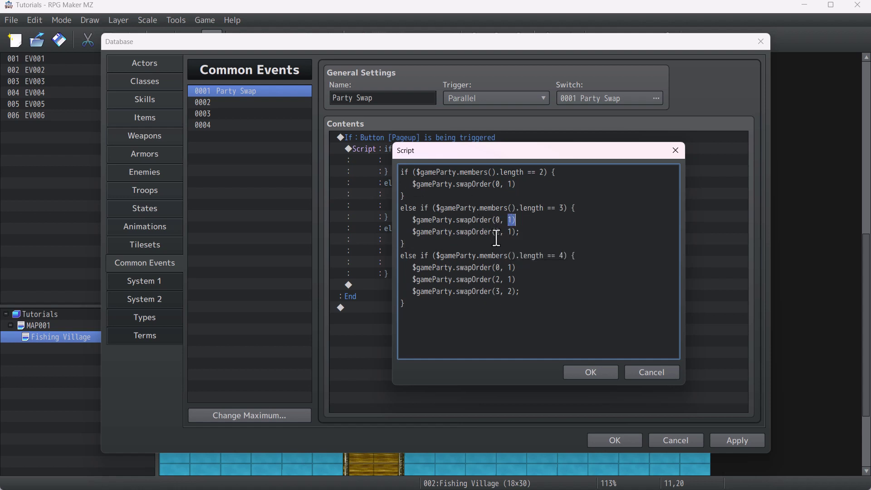
{"action": "left_click_drag", "start_coordinate": [496, 232], "coordinate": [505, 232]}
{"action": "left_click", "coordinate": [502, 327]}
{"action": "left_click_drag", "start_coordinate": [501, 328], "coordinate": [387, 251]}
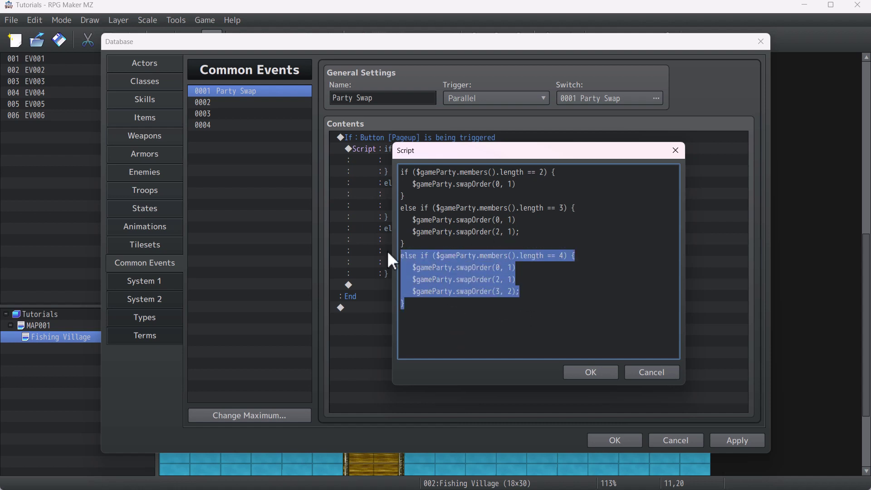
{"action": "left_click", "coordinate": [406, 293]}
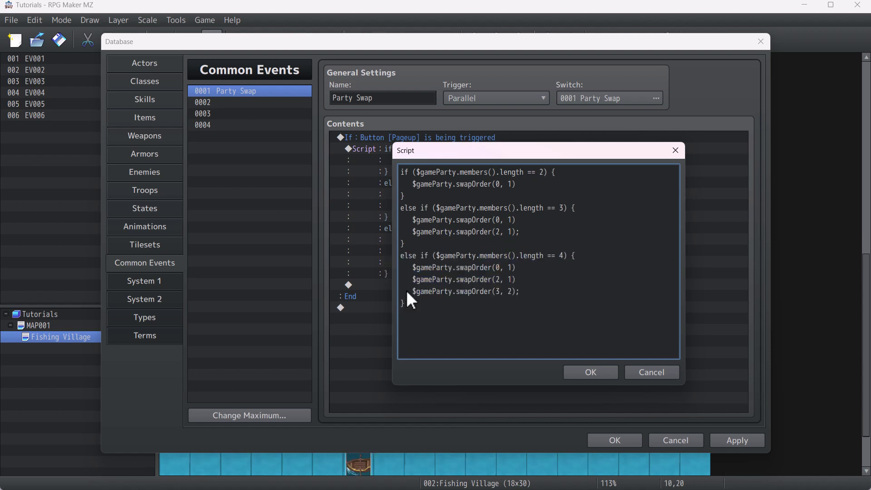
{"action": "left_click", "coordinate": [589, 371]}
Step: Add Exit Event Processing after the script in the Pageup branch, and apply the database changes
{"action": "double_click", "coordinate": [381, 285]}
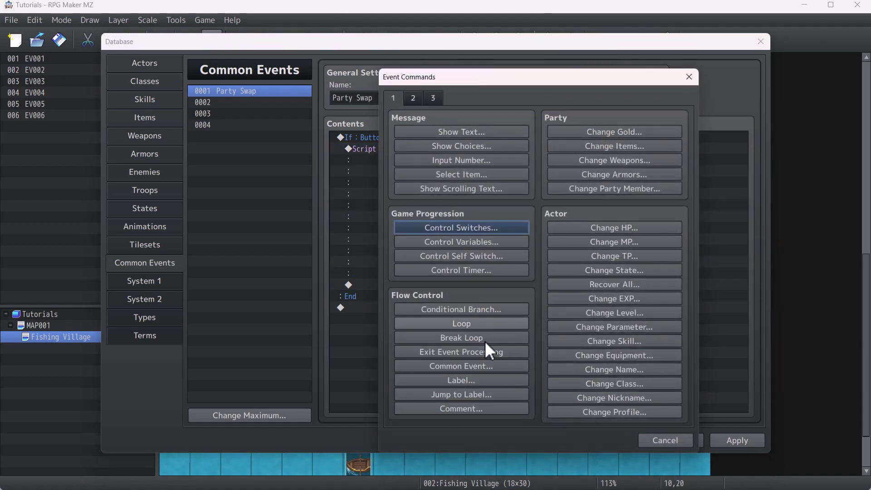
{"action": "left_click", "coordinate": [461, 351]}
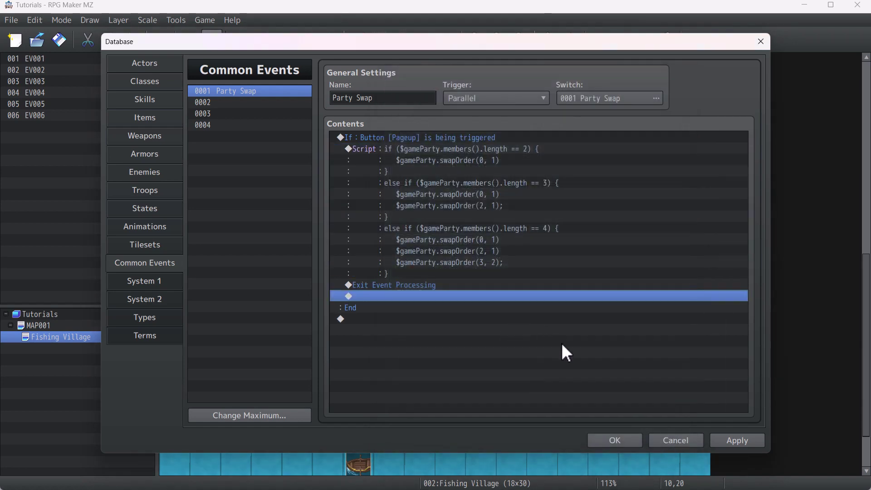
{"action": "left_click", "coordinate": [737, 441]}
{"action": "left_click", "coordinate": [607, 440]}
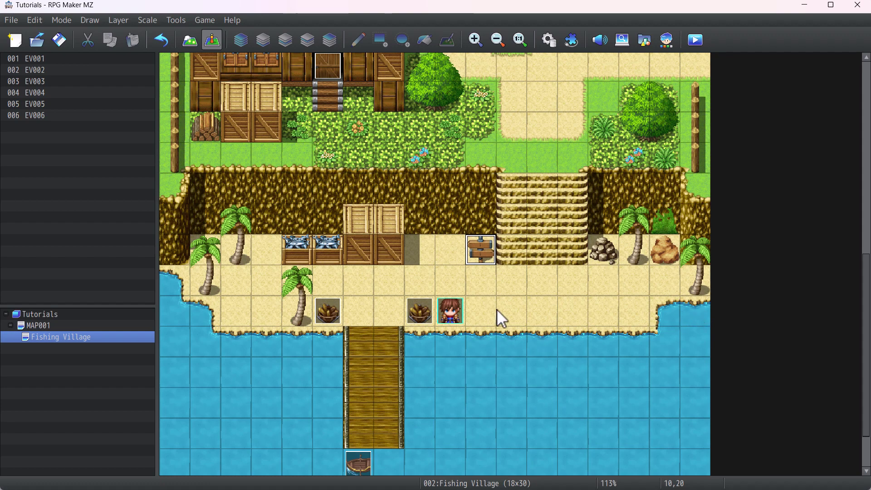
Step: Create a new event at tile 17,22 of the Fishing Village map with its trigger set to Parallel
{"action": "double_click", "coordinate": [693, 305]}
{"action": "left_click", "coordinate": [320, 408]}
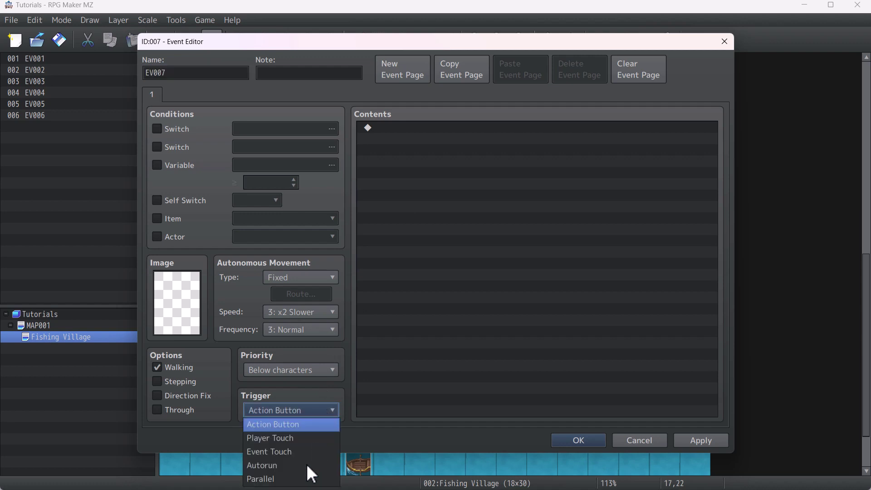
{"action": "left_click", "coordinate": [312, 477]}
Step: Add a Control Switches command to the new event that turns switch 0001 Party Swap ON
{"action": "double_click", "coordinate": [512, 233]}
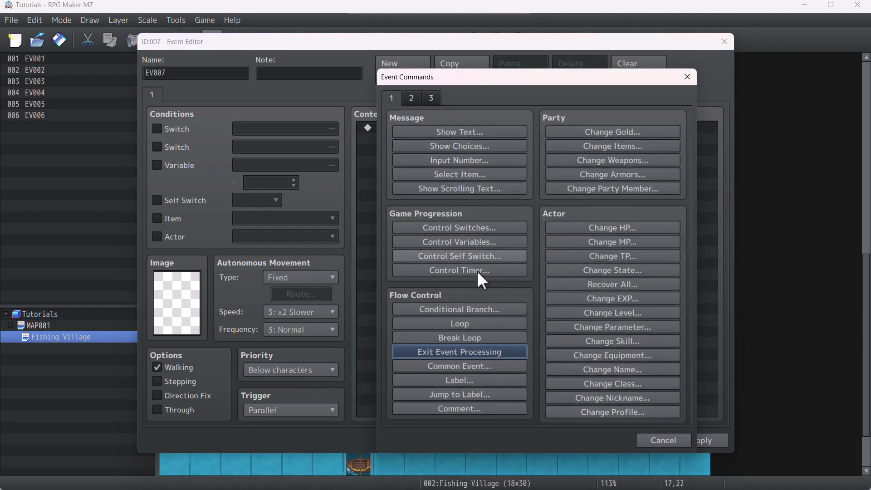
{"action": "left_click", "coordinate": [478, 229]}
{"action": "left_click", "coordinate": [581, 233]}
{"action": "double_click", "coordinate": [568, 138]}
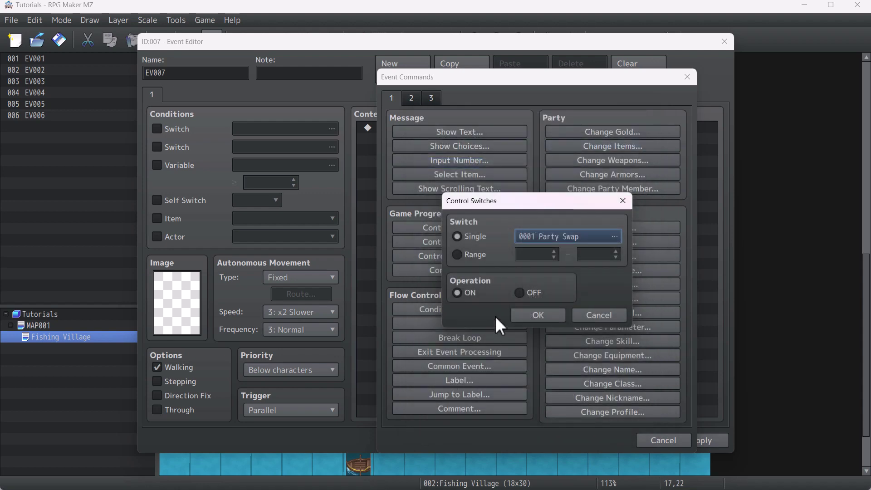
{"action": "left_click", "coordinate": [539, 314]}
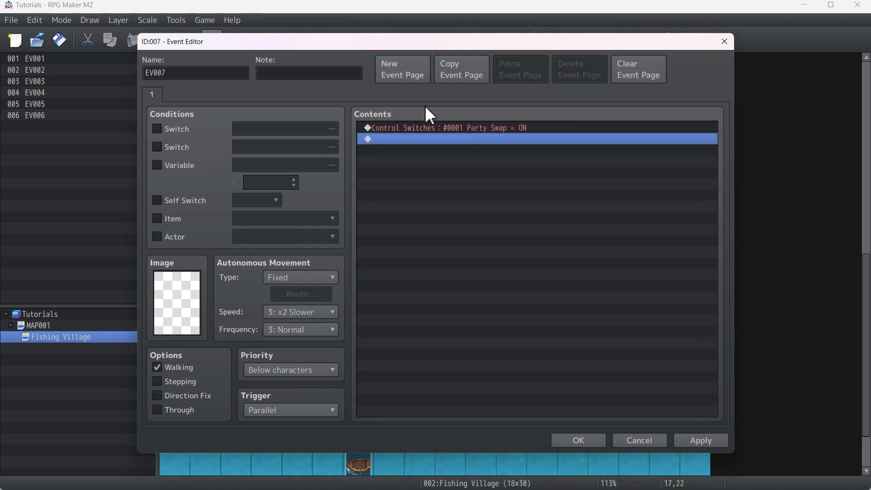
{"action": "left_click", "coordinate": [428, 130]}
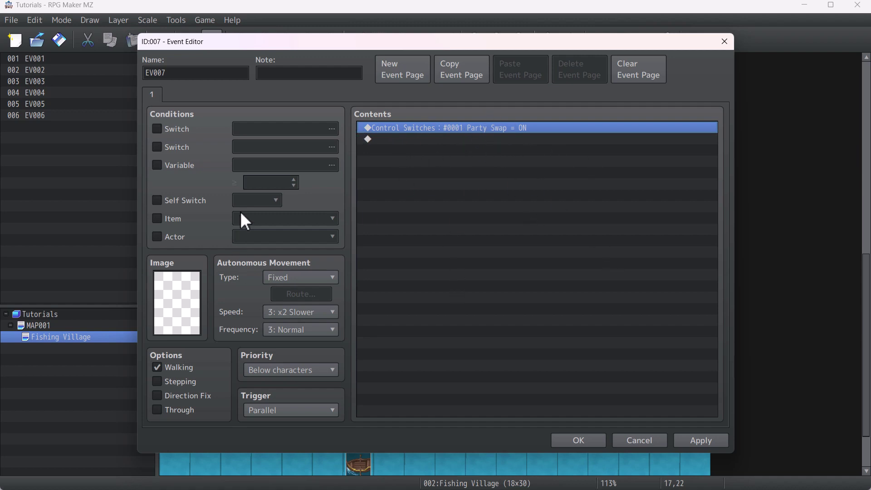
Step: Add a Control Self Switch command turning A ON below the Party Swap switch command
{"action": "double_click", "coordinate": [478, 198]}
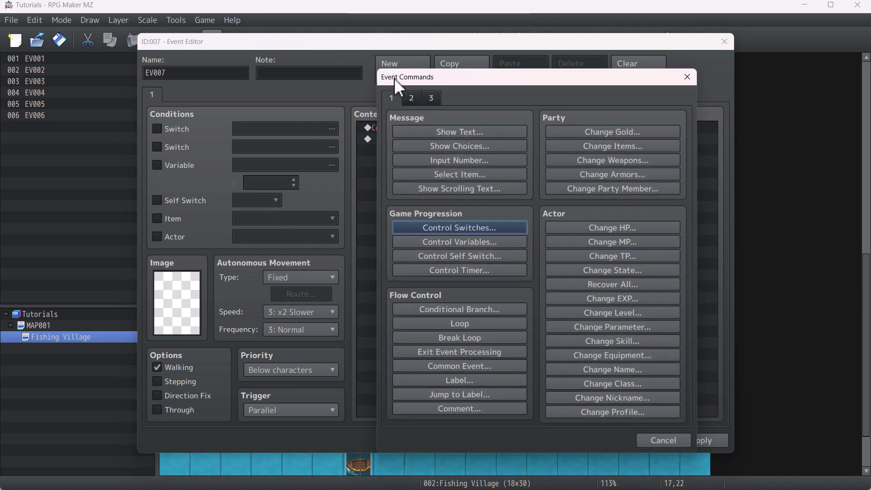
{"action": "left_click", "coordinate": [484, 255]}
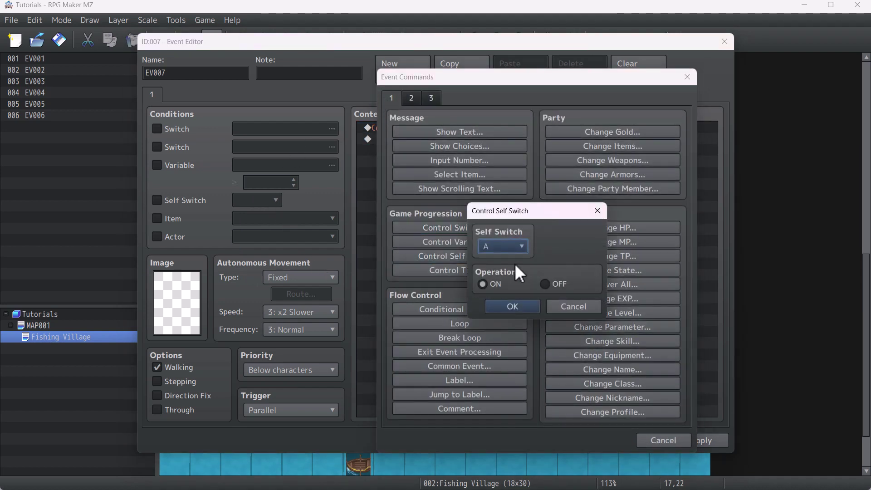
{"action": "left_click", "coordinate": [509, 309]}
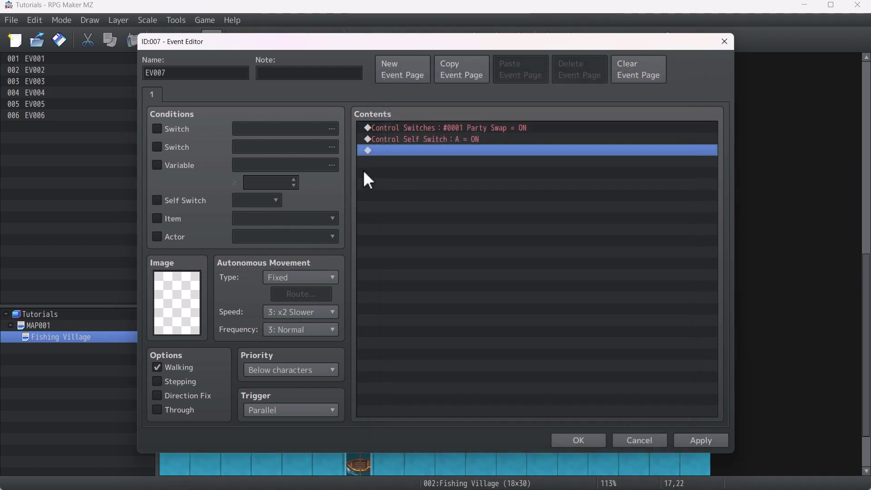
{"action": "left_click", "coordinate": [503, 142]}
Step: Add an empty second event page conditioned on Self Switch A, confirm the event, and start a playtest
{"action": "left_click", "coordinate": [404, 81]}
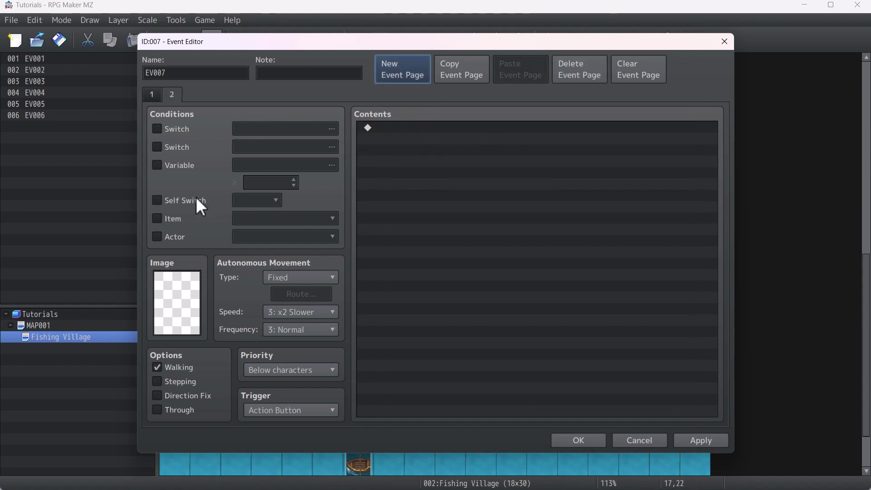
{"action": "left_click", "coordinate": [181, 201]}
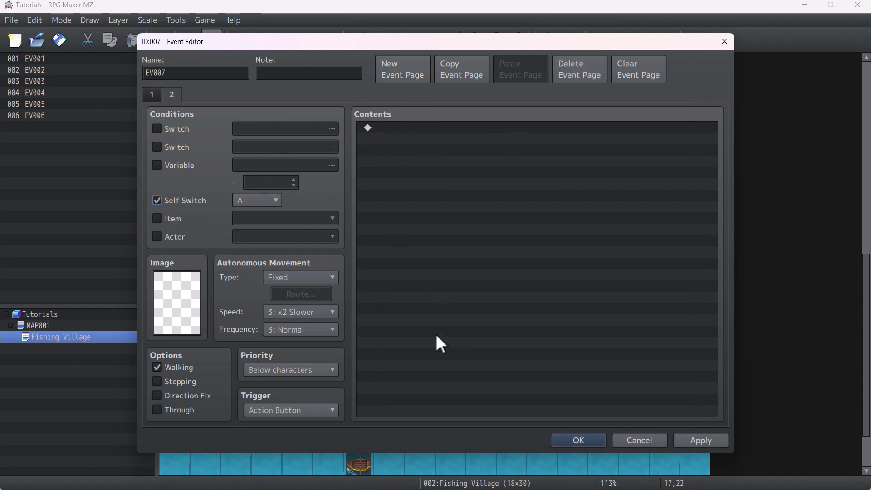
{"action": "left_click", "coordinate": [575, 442]}
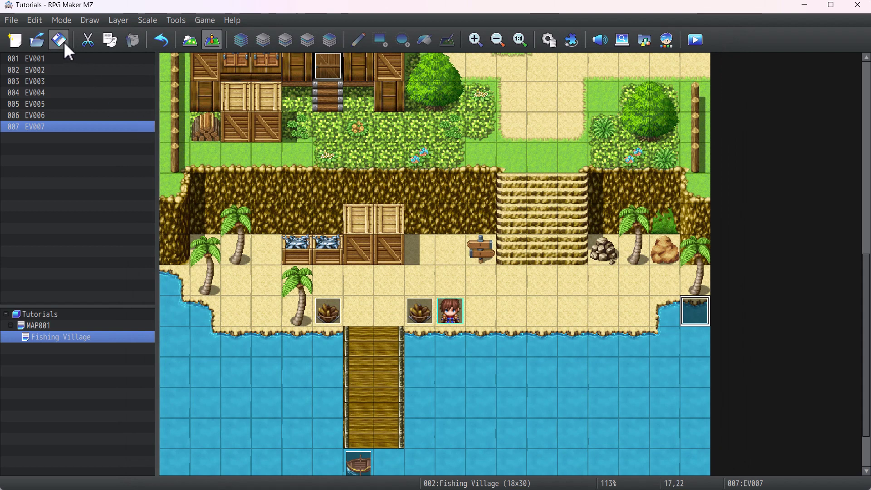
{"action": "left_click", "coordinate": [695, 40]}
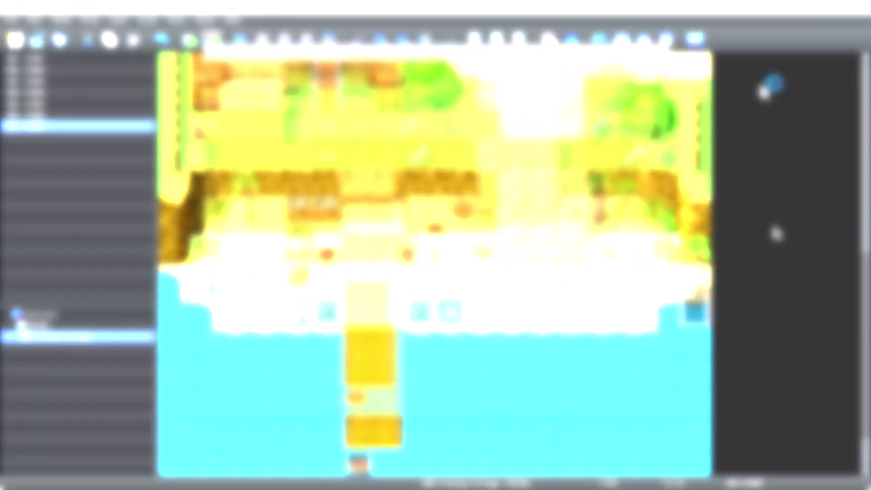
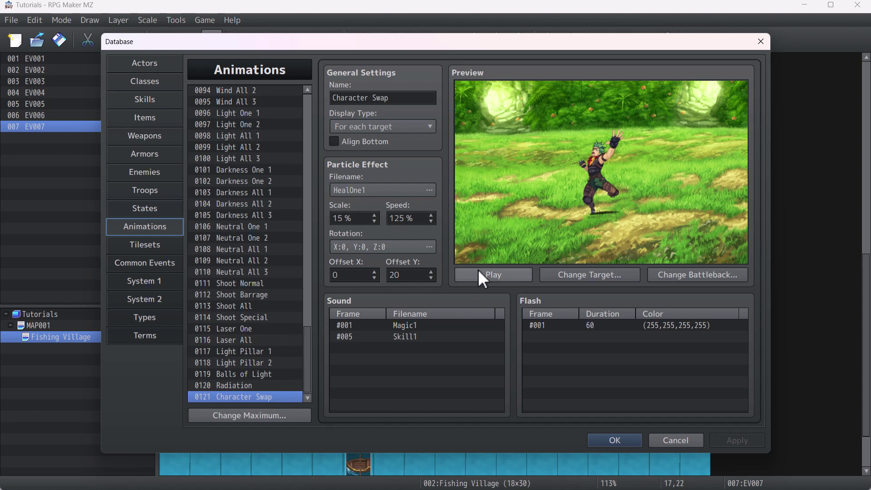
Step: Compare the settings of the Heal One 1 and Character Swap animations, and play the Character Swap preview
{"action": "scroll", "coordinate": [376, 218], "scroll_direction": "up", "scroll_amount": 1}
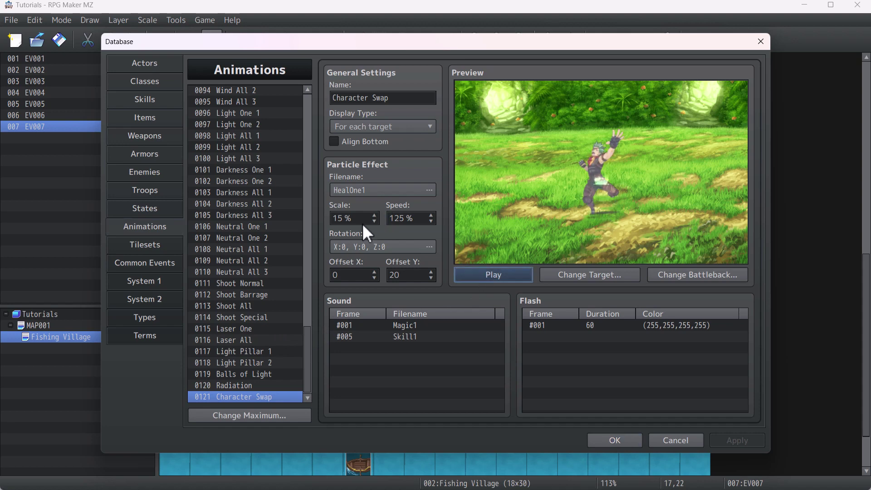
{"action": "scroll", "coordinate": [269, 238], "scroll_direction": "up", "scroll_amount": 13}
{"action": "scroll", "coordinate": [268, 245], "scroll_direction": "up", "scroll_amount": 10}
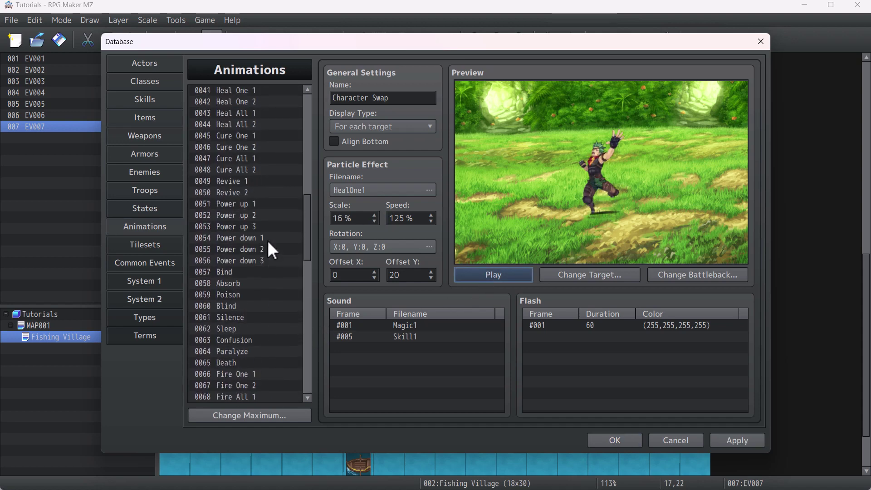
{"action": "left_click", "coordinate": [251, 249]}
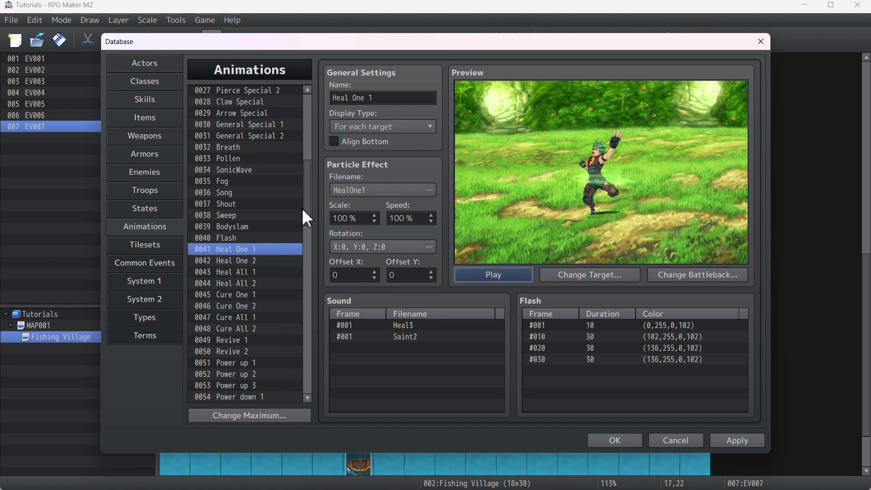
{"action": "left_click_drag", "start_coordinate": [304, 208], "coordinate": [293, 421]}
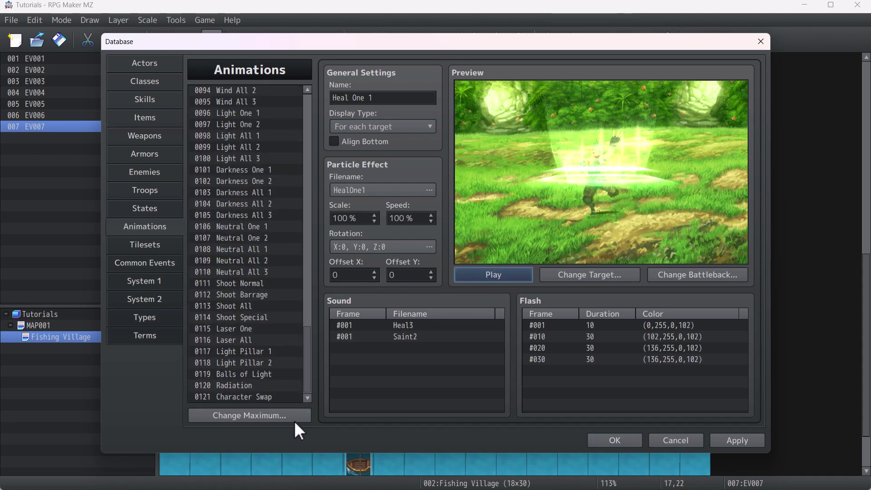
{"action": "left_click", "coordinate": [265, 397]}
{"action": "left_click", "coordinate": [519, 273]}
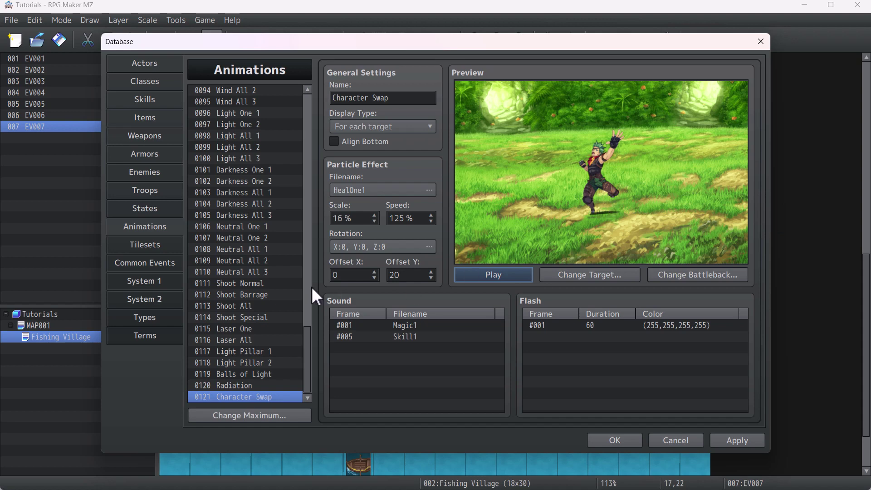
Step: Insert a Show Animation command above the script in Party Swap's Pageup branch, playing 0121 Character Swap on the Player without waiting for completion
{"action": "left_click", "coordinate": [155, 264]}
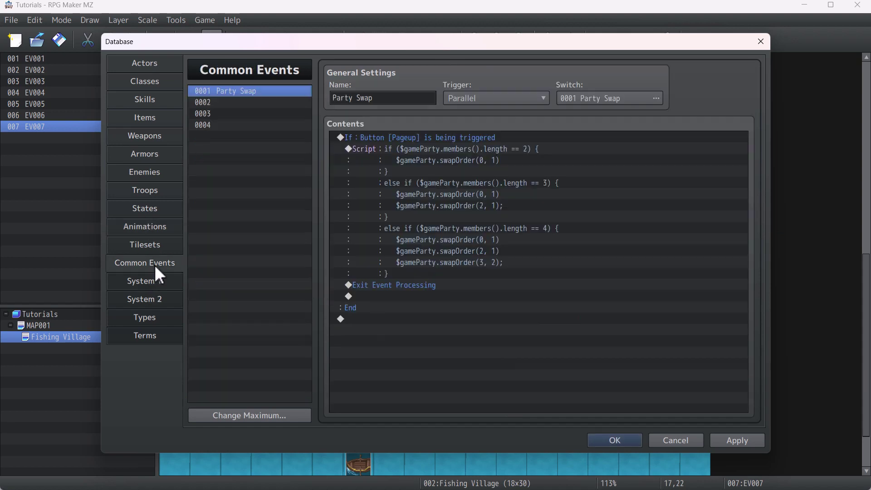
{"action": "left_click", "coordinate": [451, 137]}
{"action": "left_click", "coordinate": [451, 150]}
{"action": "key", "text": "Insert"}
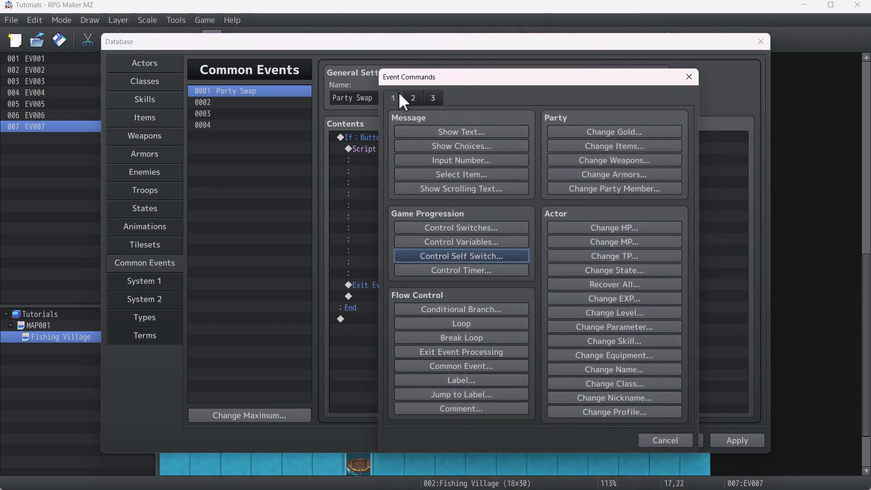
{"action": "left_click", "coordinate": [412, 98]}
{"action": "left_click", "coordinate": [474, 281]}
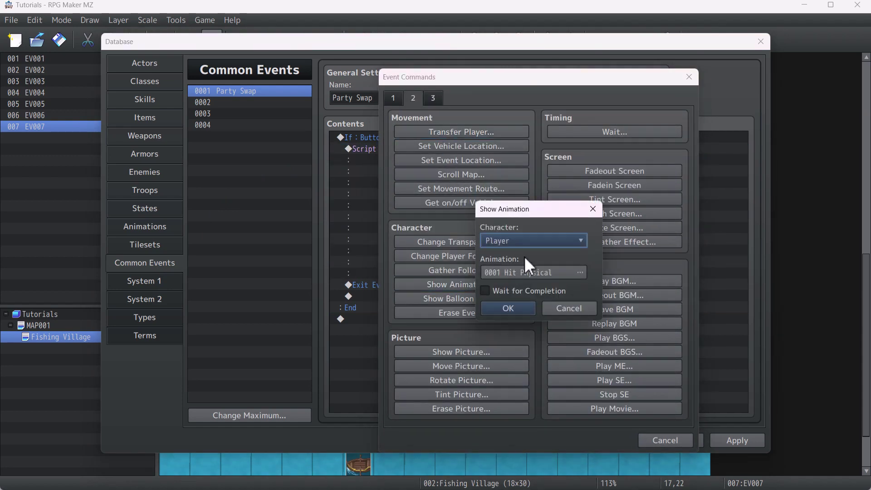
{"action": "double_click", "coordinate": [522, 270]}
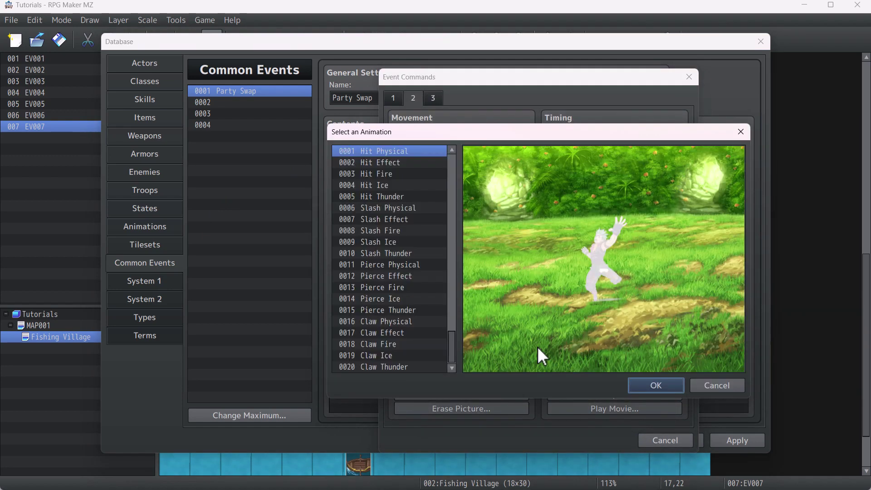
{"action": "mouse_move", "coordinate": [452, 351]}
{"action": "left_mouse_down"}
{"action": "mouse_move", "coordinate": [450, 333]}
{"action": "mouse_move", "coordinate": [450, 355]}
{"action": "left_mouse_up"}
{"action": "left_click", "coordinate": [420, 367]}
{"action": "double_click", "coordinate": [420, 367]}
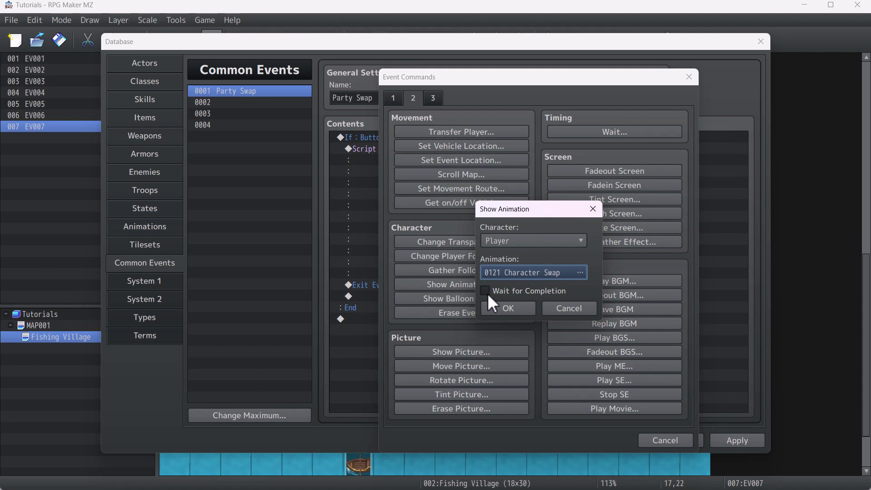
{"action": "left_click", "coordinate": [507, 308]}
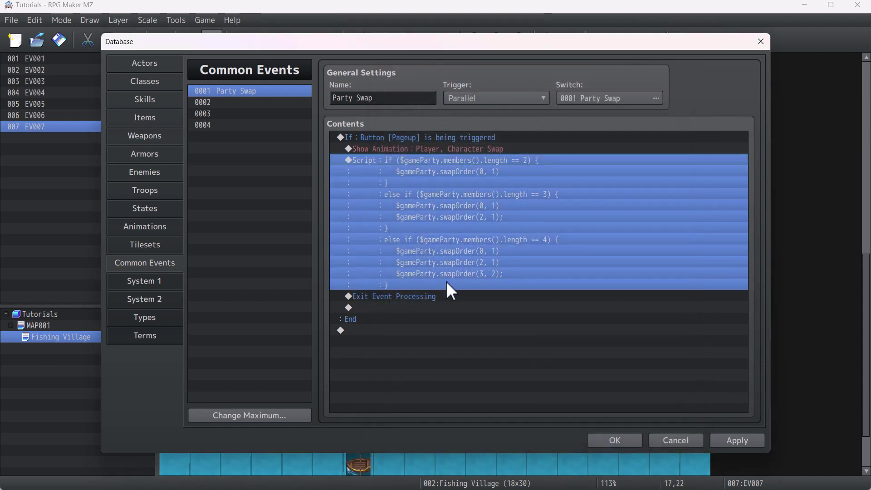
Step: Apply the common event changes, close the database, and walk the party west in a playtest
{"action": "key", "text": "Down"}
{"action": "left_click", "coordinate": [718, 439]}
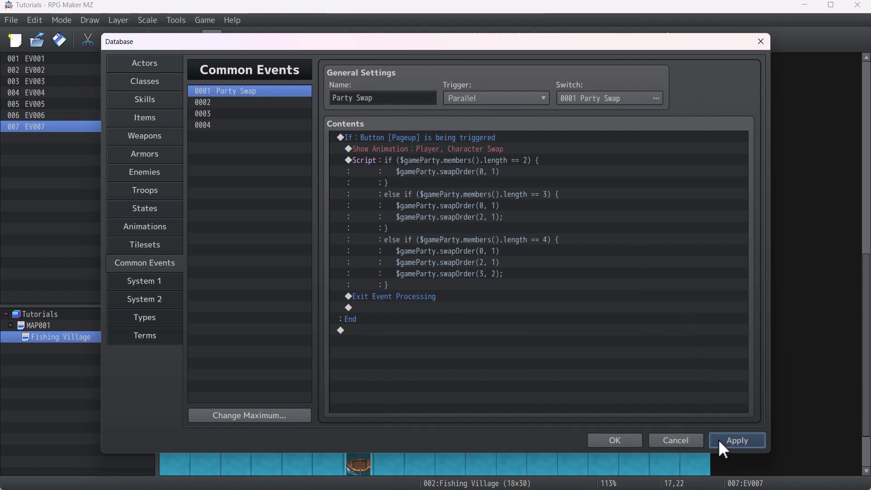
{"action": "left_click", "coordinate": [605, 437]}
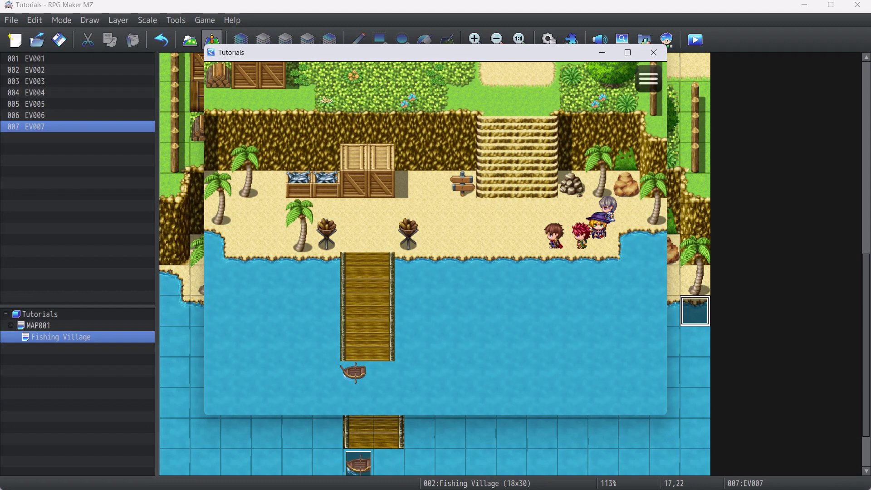
{"action": "key", "text": "Left"}
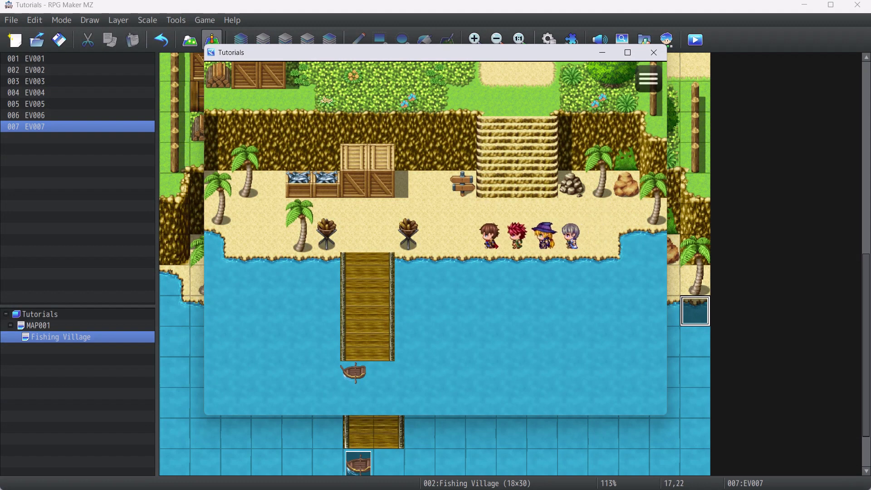